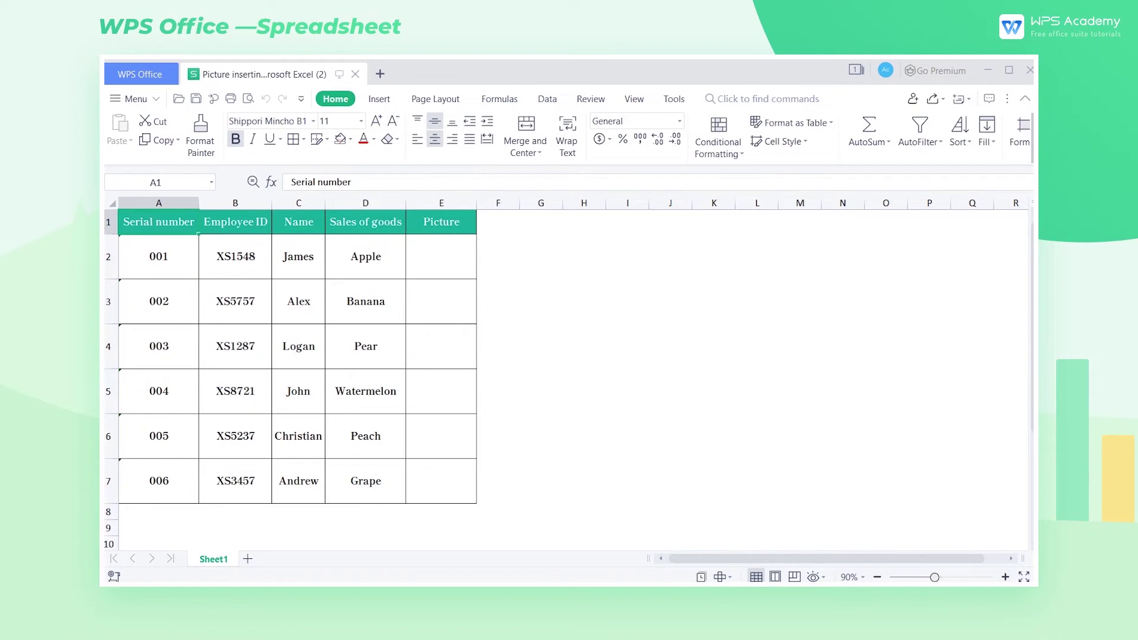
Step: Open the Insert tab's Picture dropdown in WPS Spreadsheet for the employee table
left_click(381, 99)
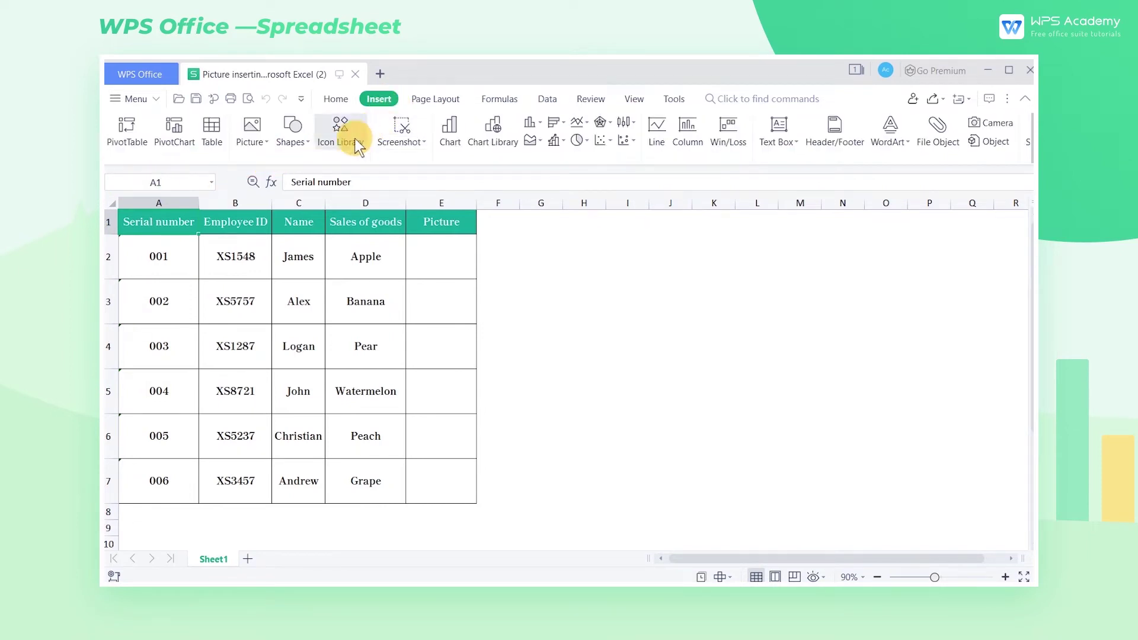
left_click(267, 145)
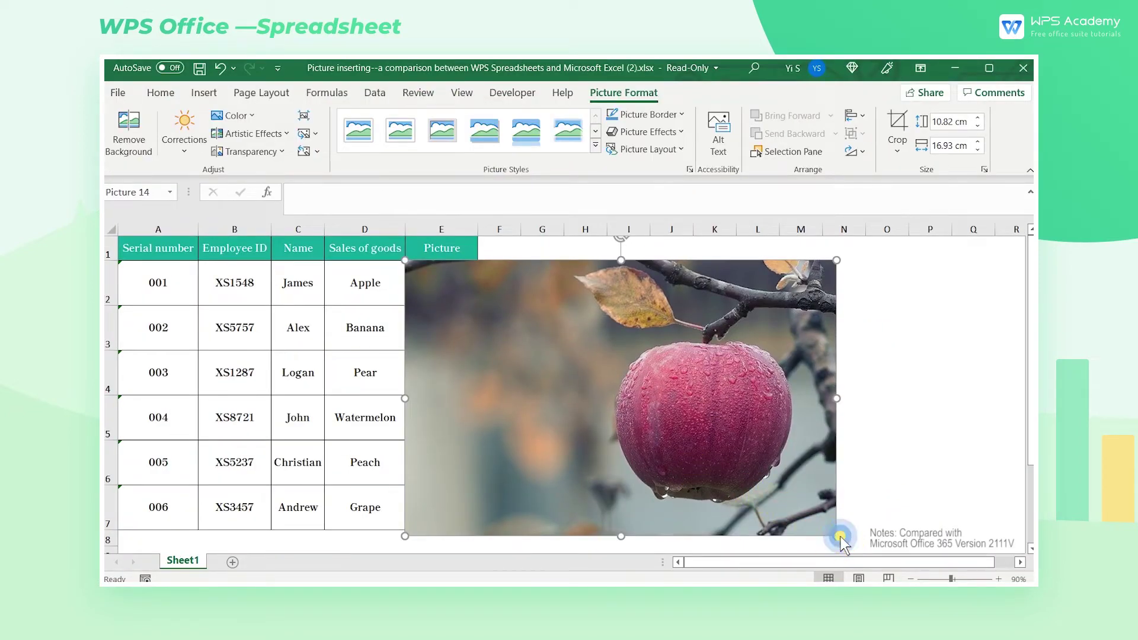
Step: In Excel, shrink the apple photo into E2, then move table A1:E7 to columns F–J
left_click_drag(840, 537, 481, 297)
left_click(465, 321)
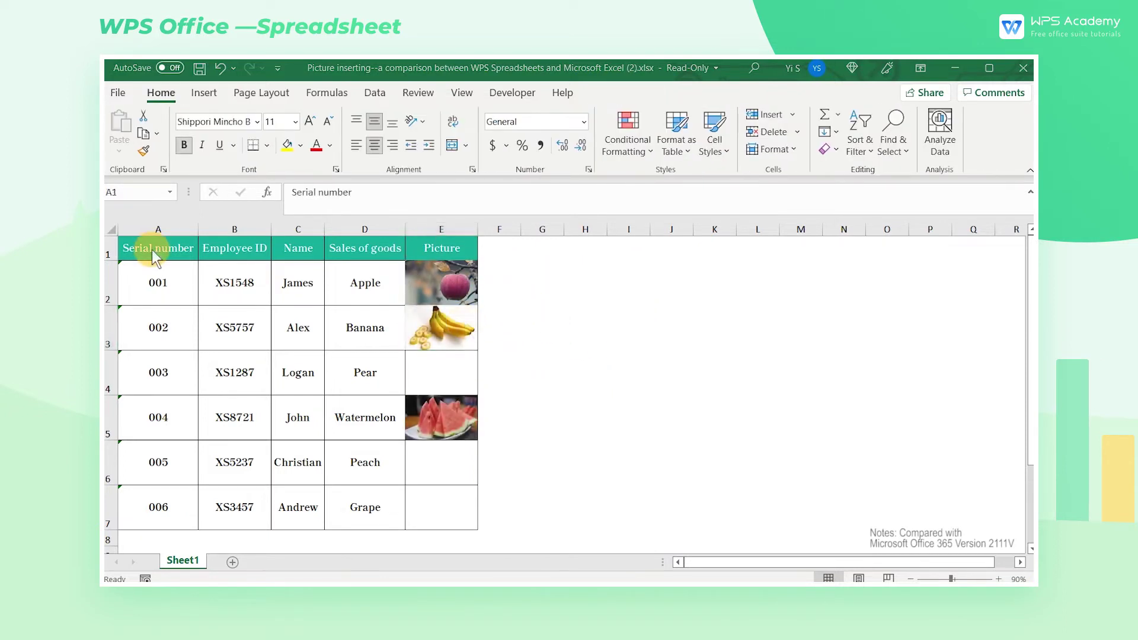
left_click_drag(149, 248, 430, 507)
mouse_move(476, 469)
left_mouse_down()
mouse_move(870, 450)
mouse_move(818, 468)
left_mouse_up()
scroll(696, 482, "down", 2)
scroll(696, 481, "down", 1)
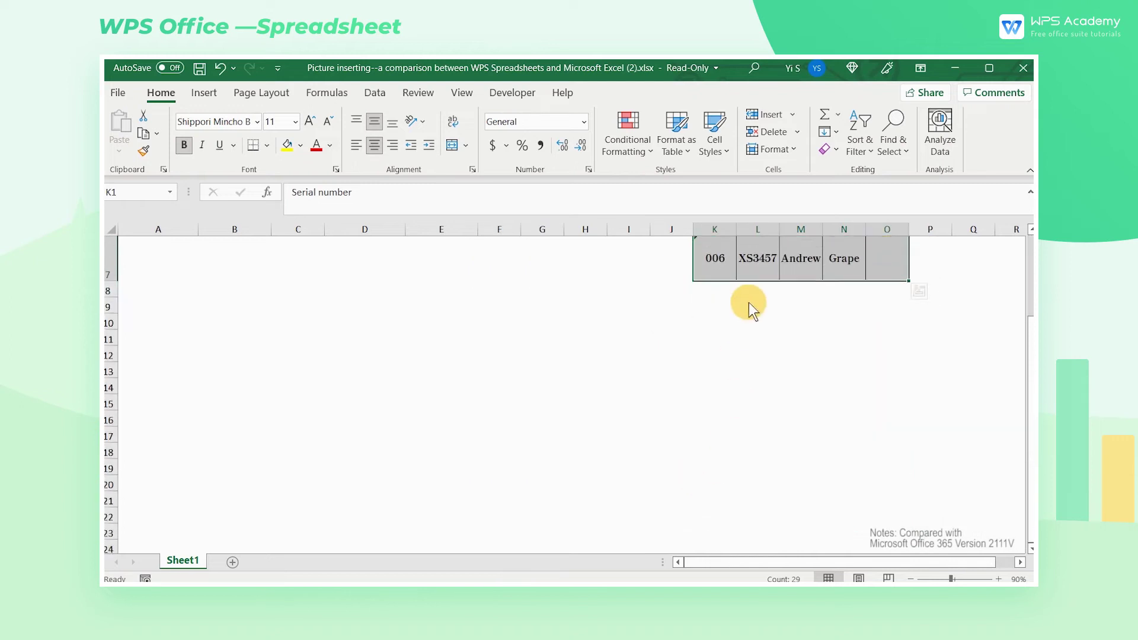
left_click_drag(755, 280, 122, 489)
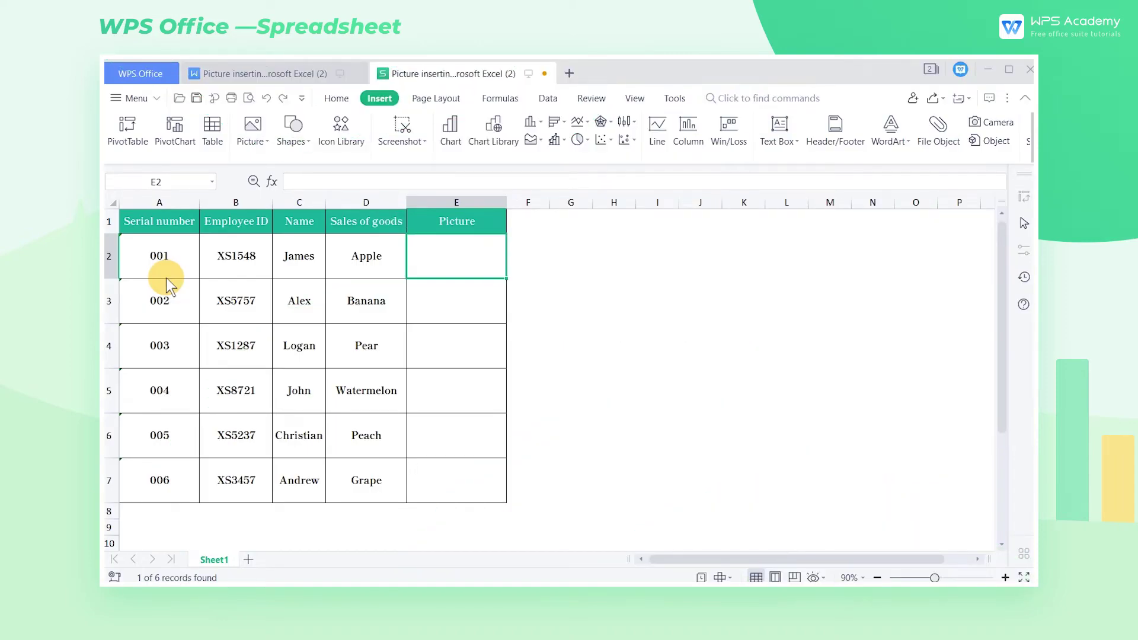
Step: Embed apple.jpg into cell E2 using Picture > Embed to Cell > From File
left_click(257, 142)
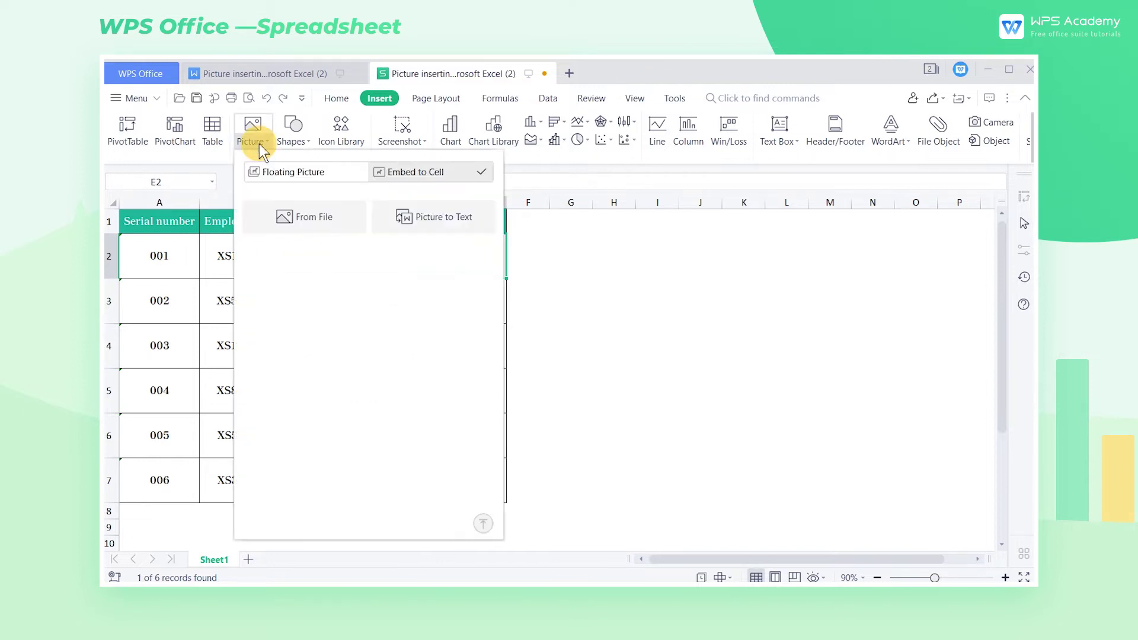
left_click(397, 170)
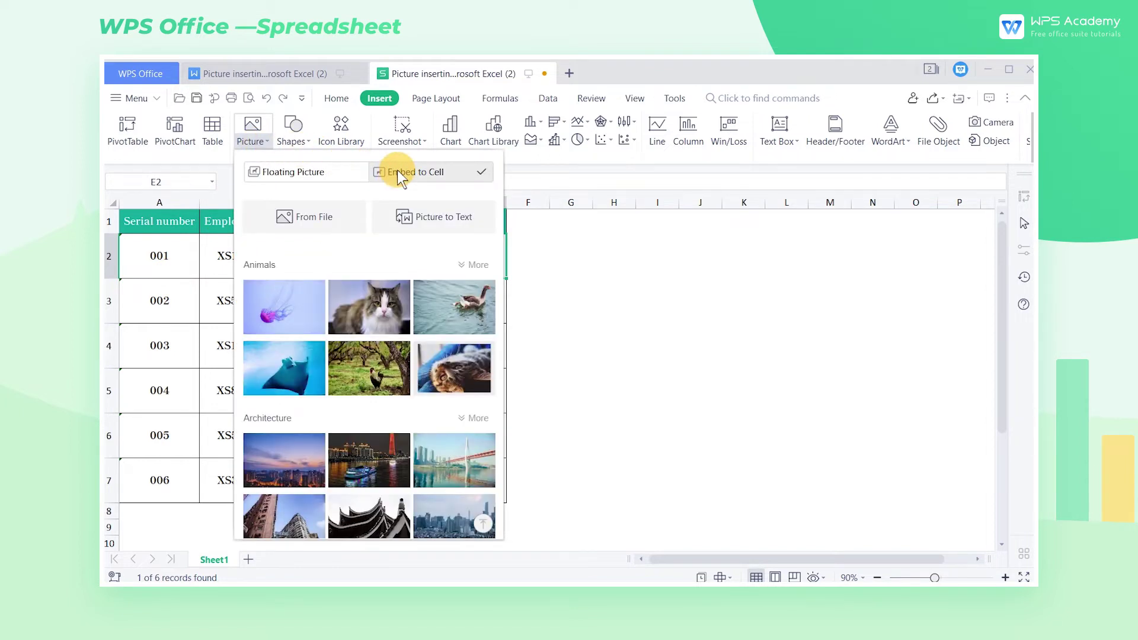
left_click(334, 215)
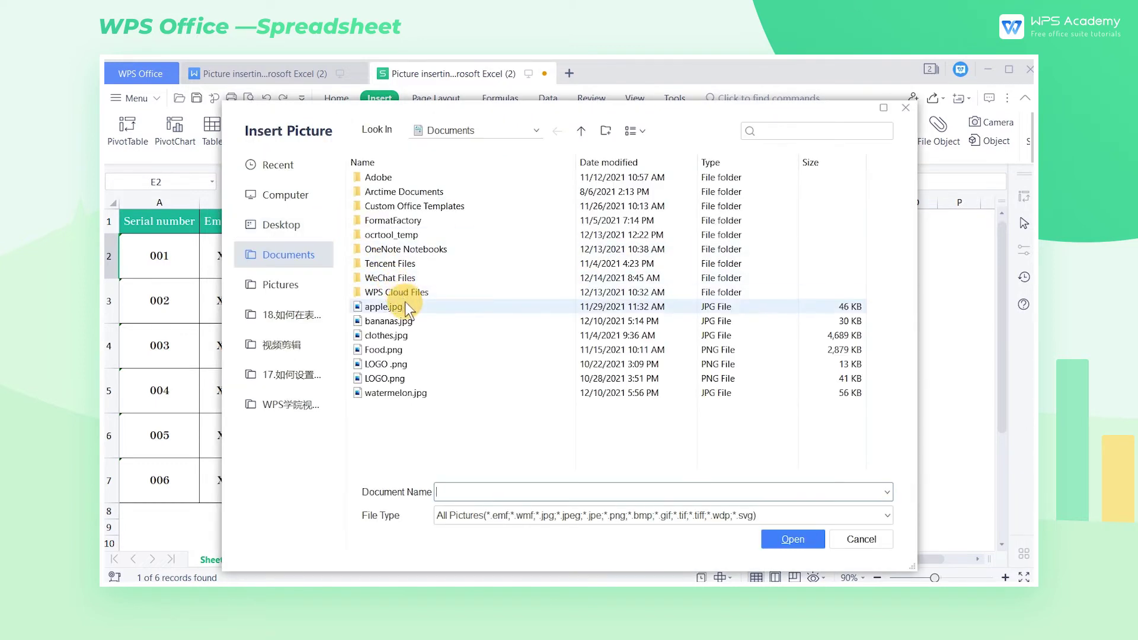
left_click(405, 306)
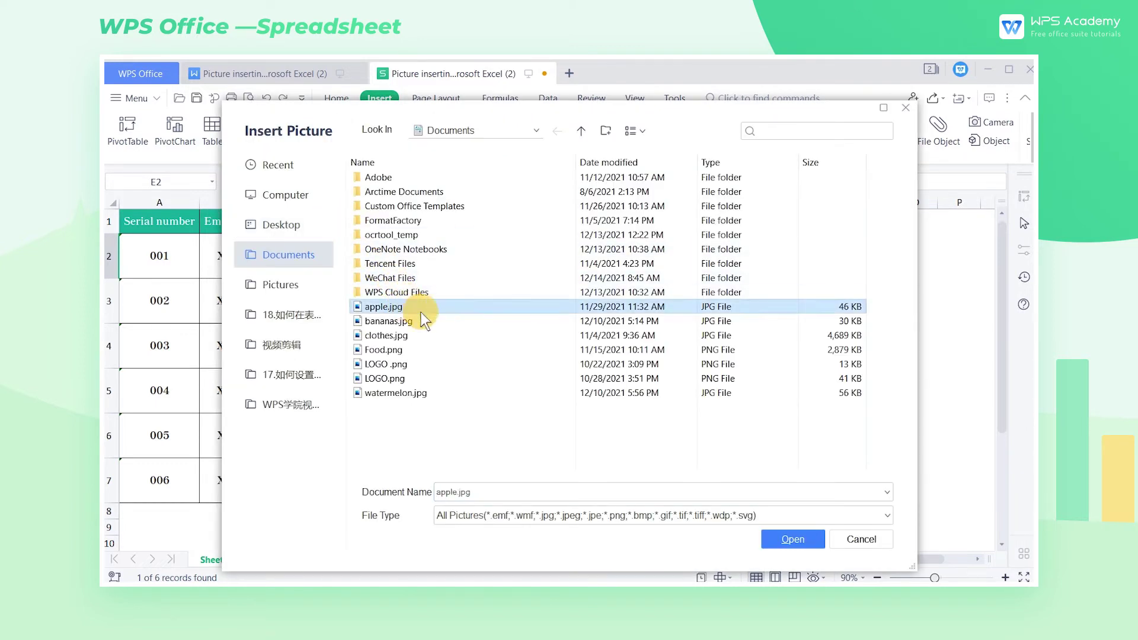
left_click(779, 537)
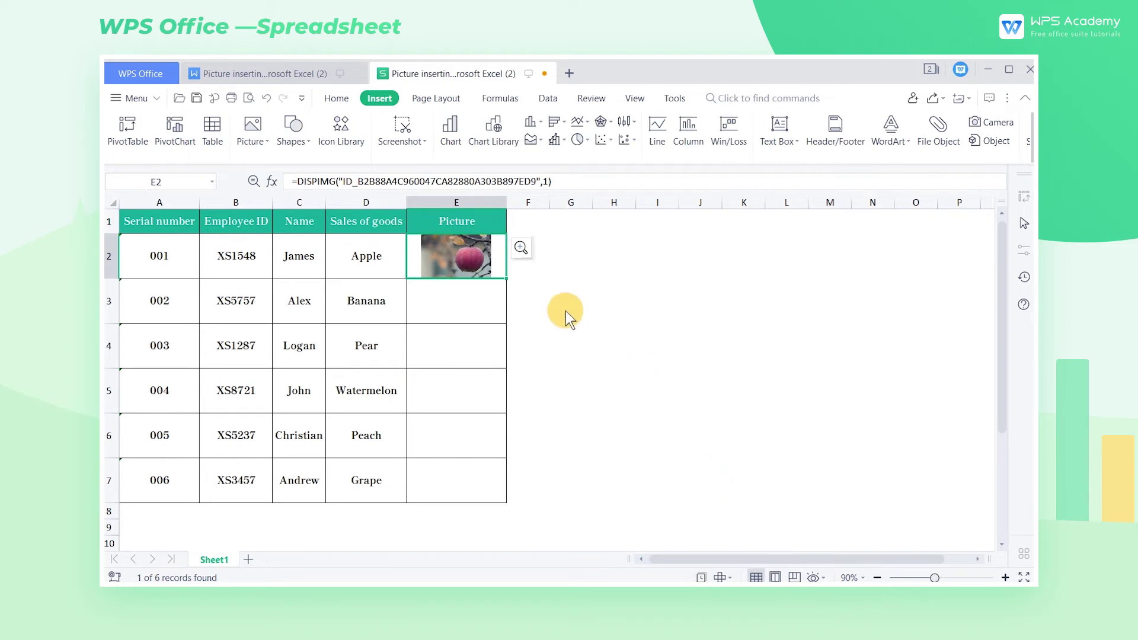
Step: Resize column E and row 2, autofit column E, and preview the embedded apple photo
left_click_drag(511, 213, 547, 212)
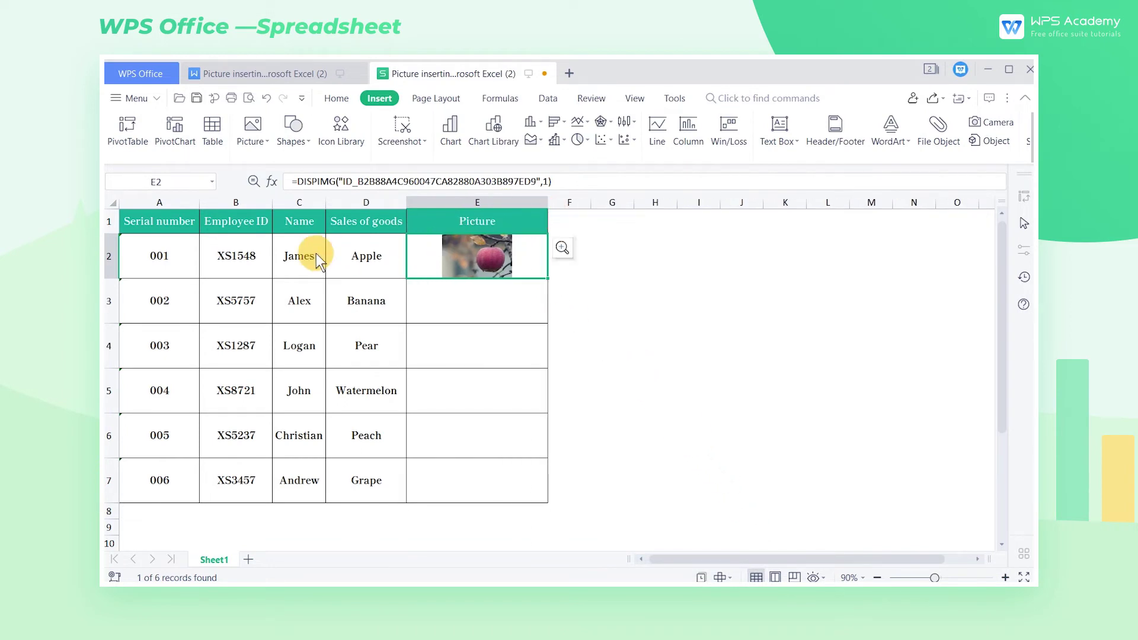
mouse_move(106, 279)
left_mouse_down()
mouse_move(106, 310)
mouse_move(109, 282)
left_mouse_up()
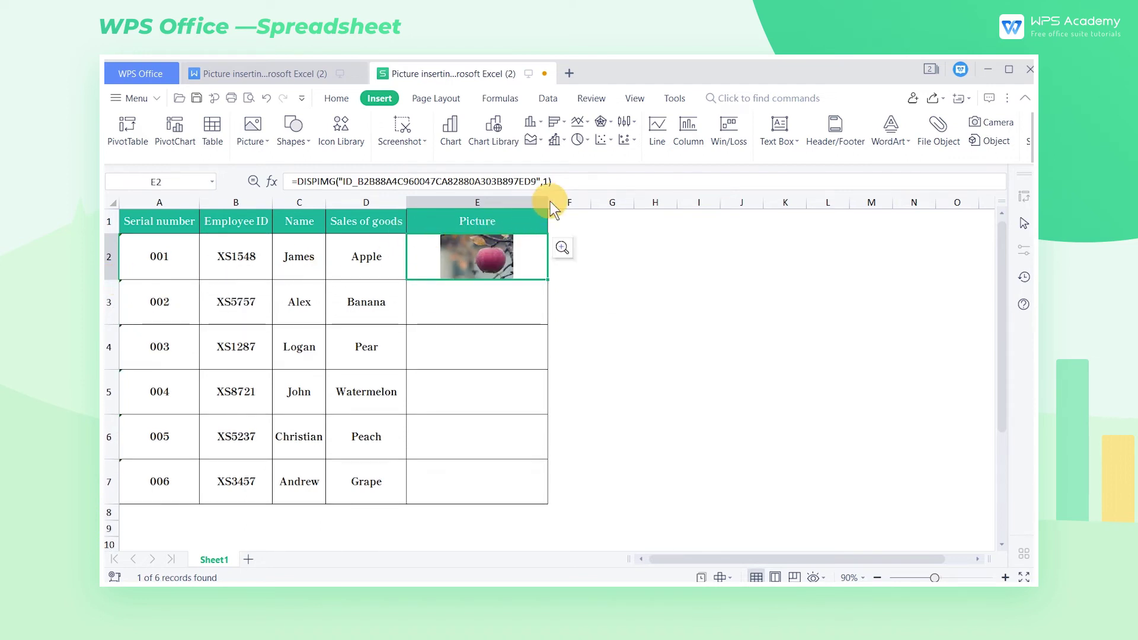
left_click_drag(548, 202, 534, 202)
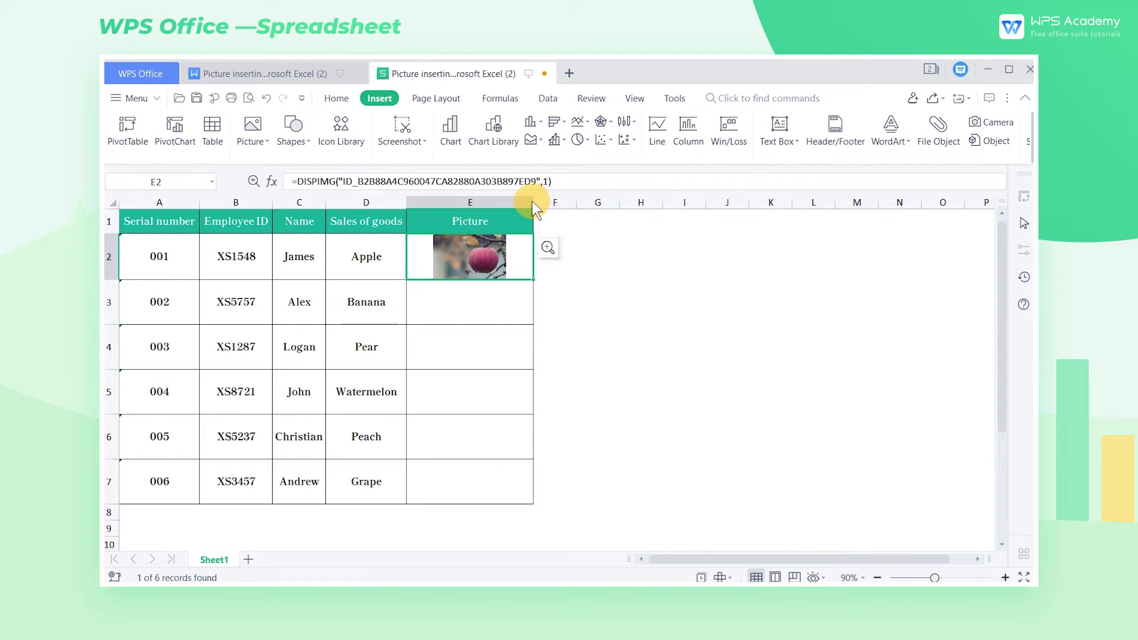
double_click(533, 202)
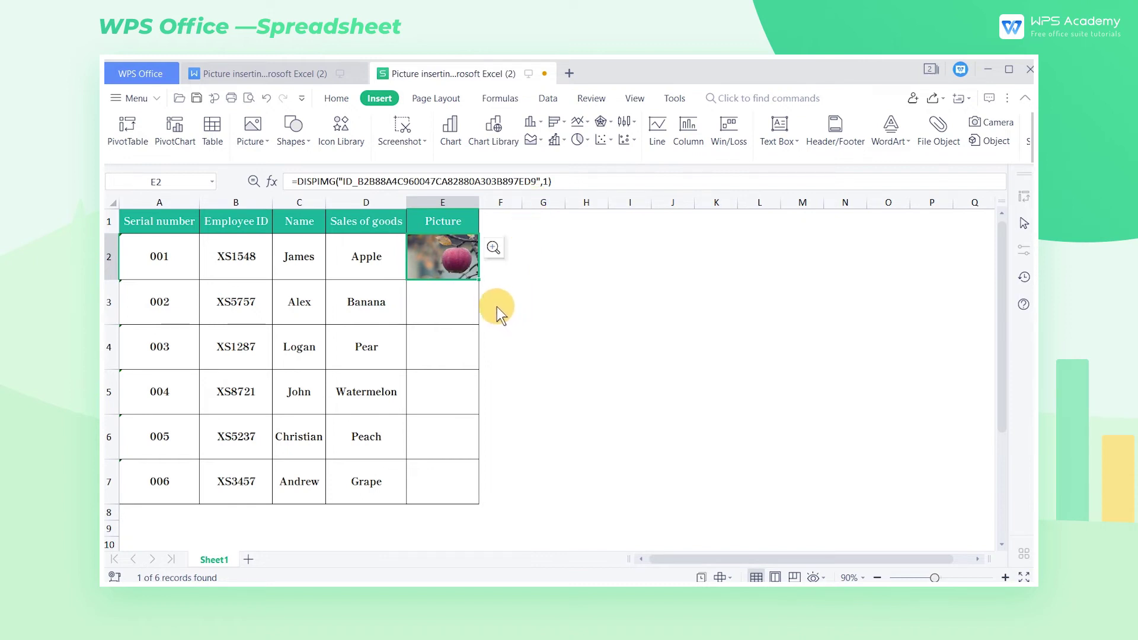
left_click(458, 273)
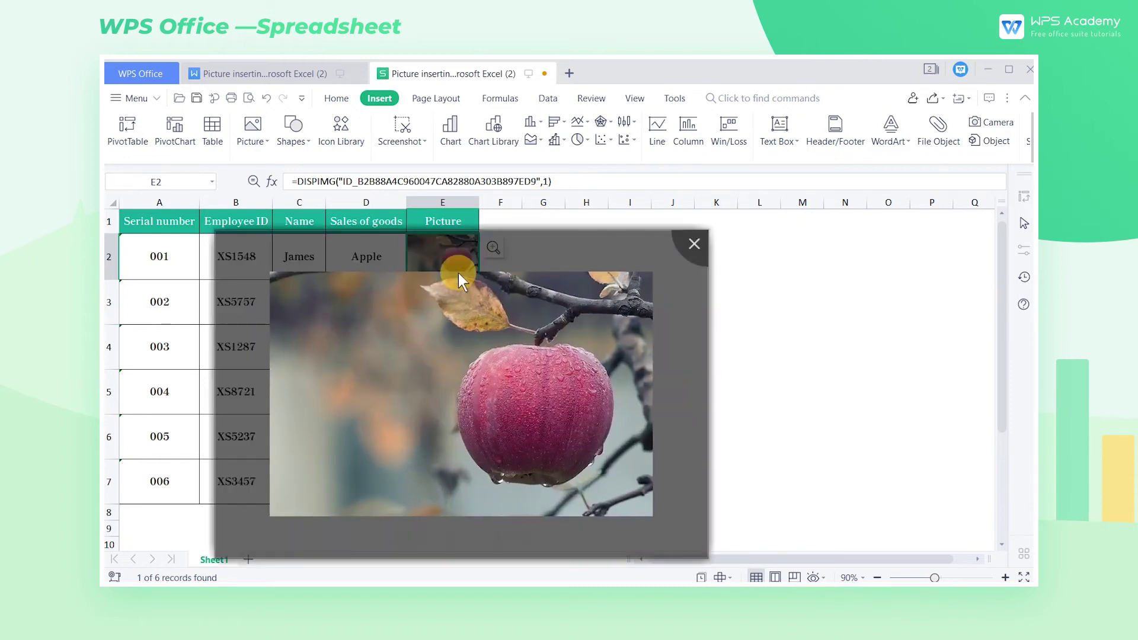
left_click(688, 247)
mouse_move(145, 224)
left_mouse_down()
mouse_move(431, 477)
mouse_move(699, 452)
mouse_move(898, 457)
left_mouse_up()
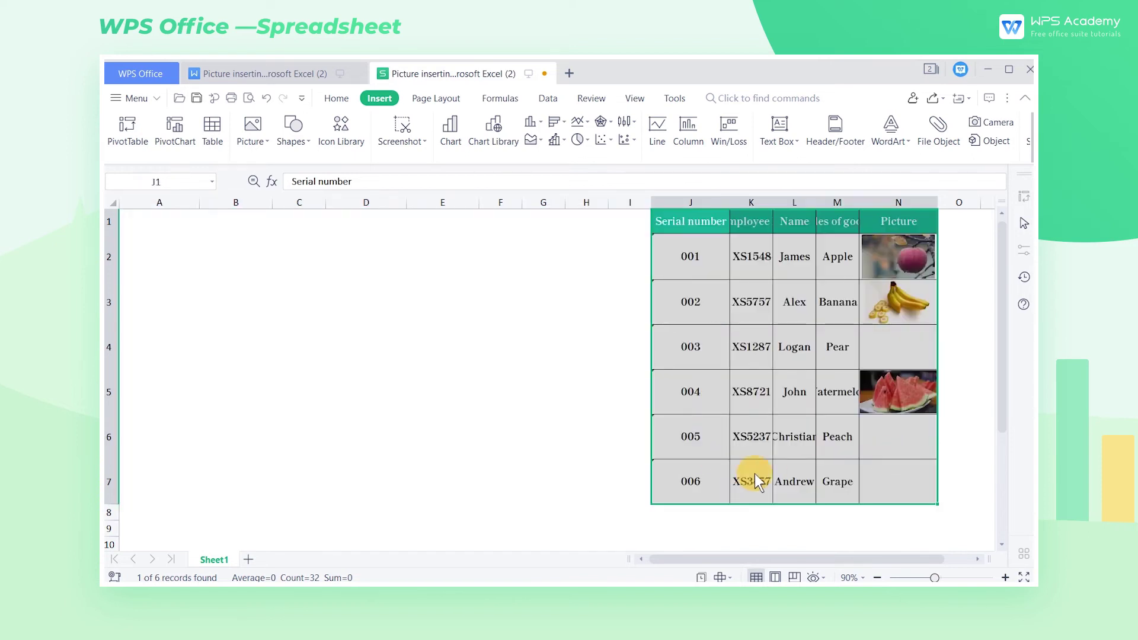
scroll(718, 473, "down", 1)
scroll(687, 464, "down", 2)
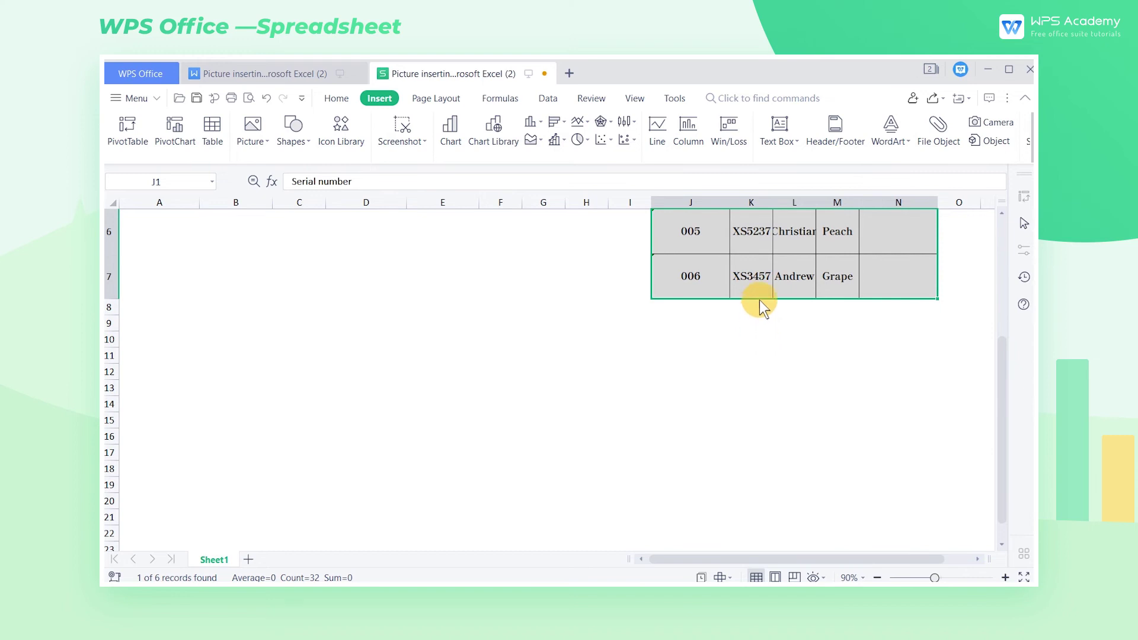
left_click_drag(759, 300, 208, 463)
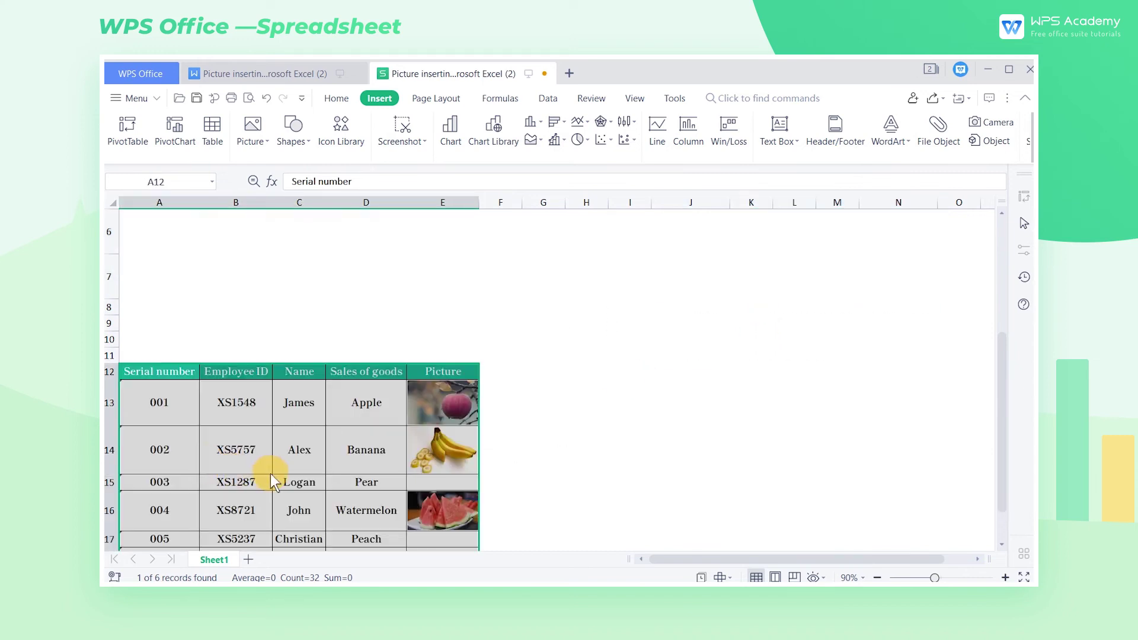
scroll(279, 474, "down", 1)
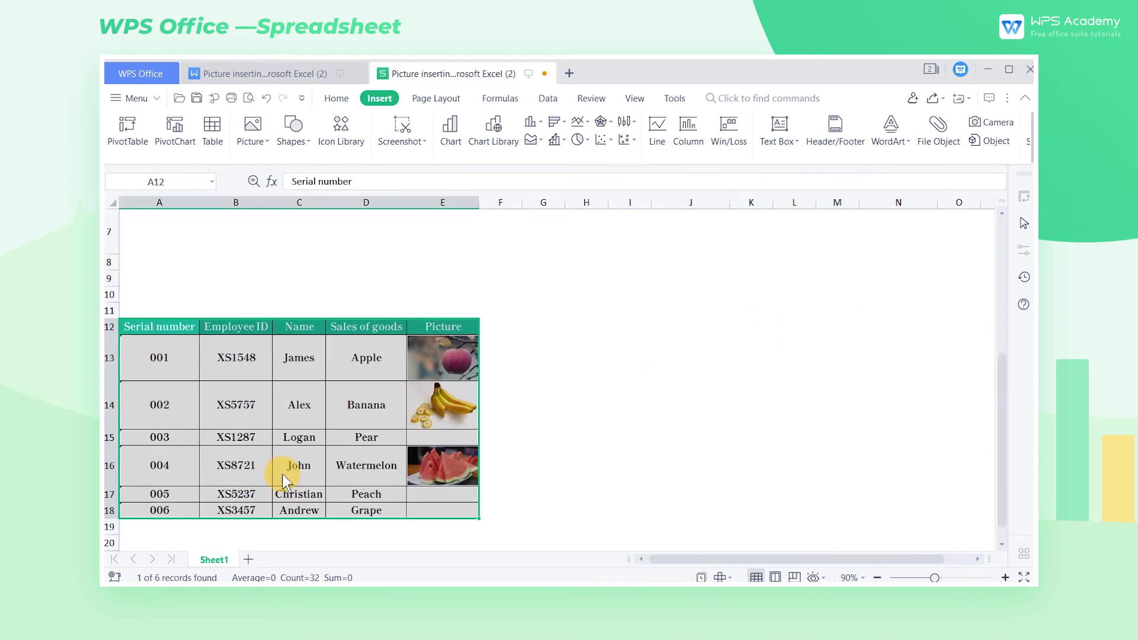
scroll(282, 474, "up", 3)
scroll(282, 480, "up", 3)
scroll(283, 509, "down", 1)
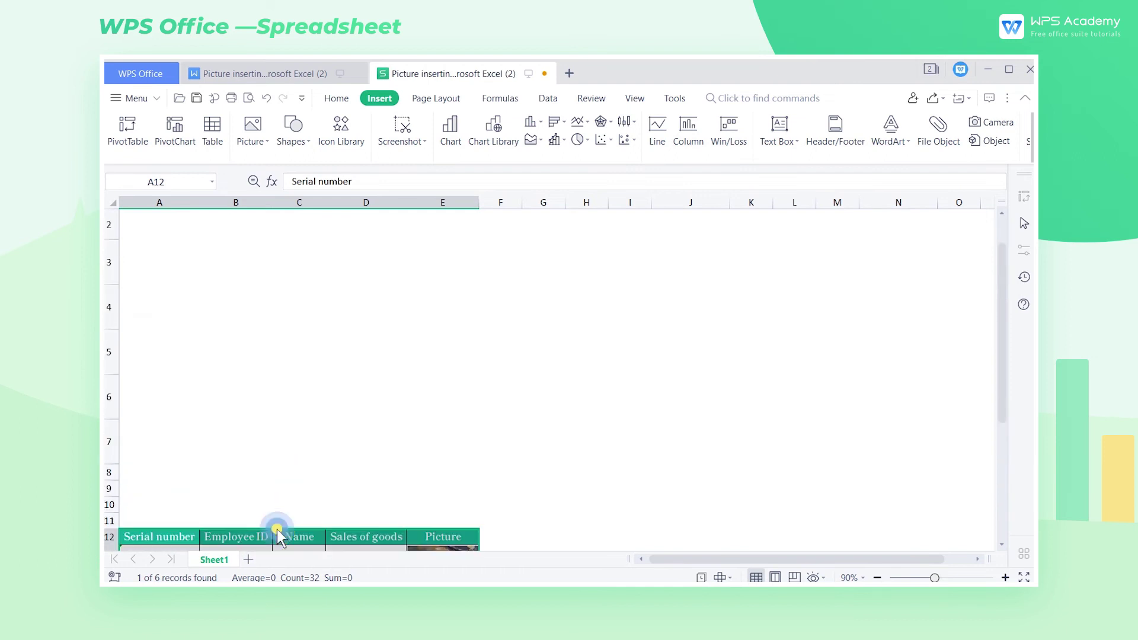
left_click_drag(278, 529, 226, 205)
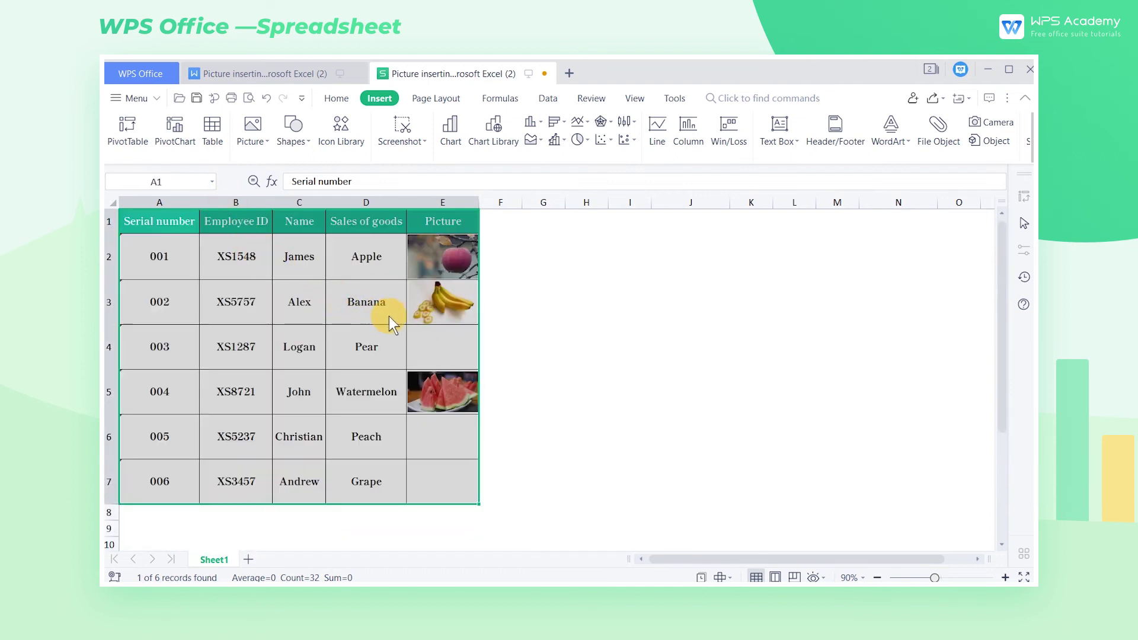
Step: Turn on AutoFilter for the header row and exclude (Blanks) in the Picture column filter
left_click(391, 227)
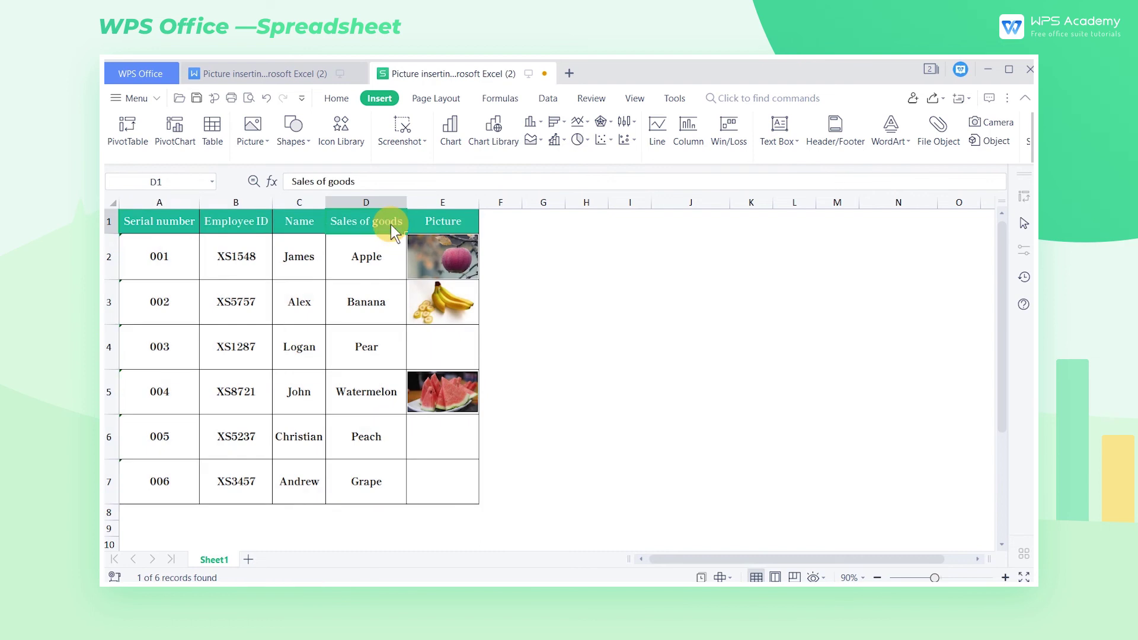
left_click(334, 100)
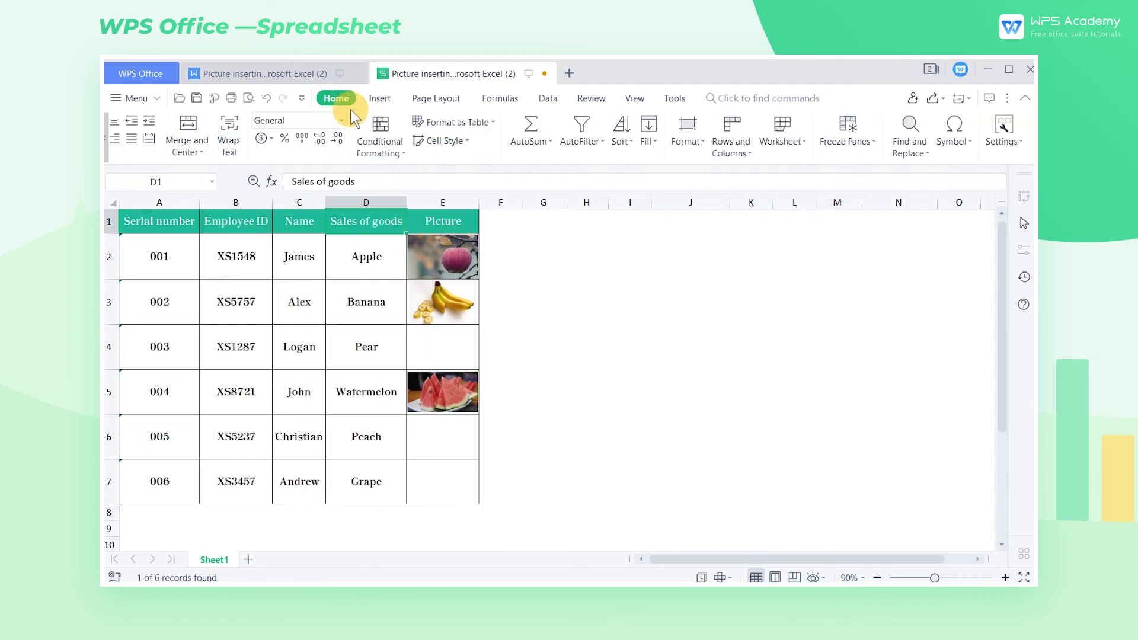
left_click(580, 127)
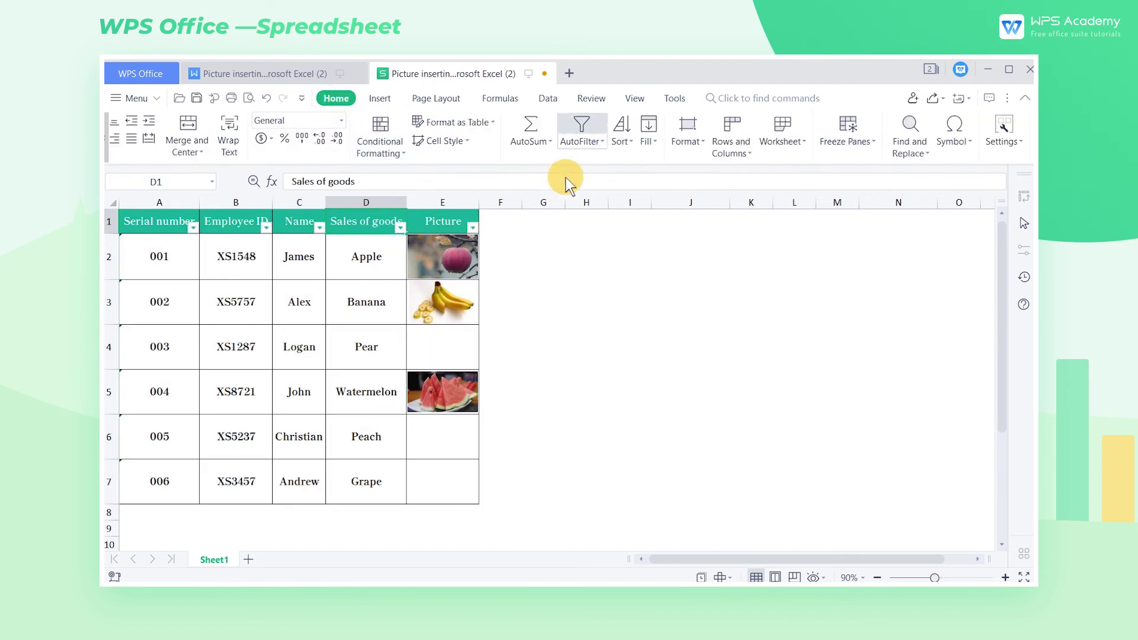
left_click(472, 228)
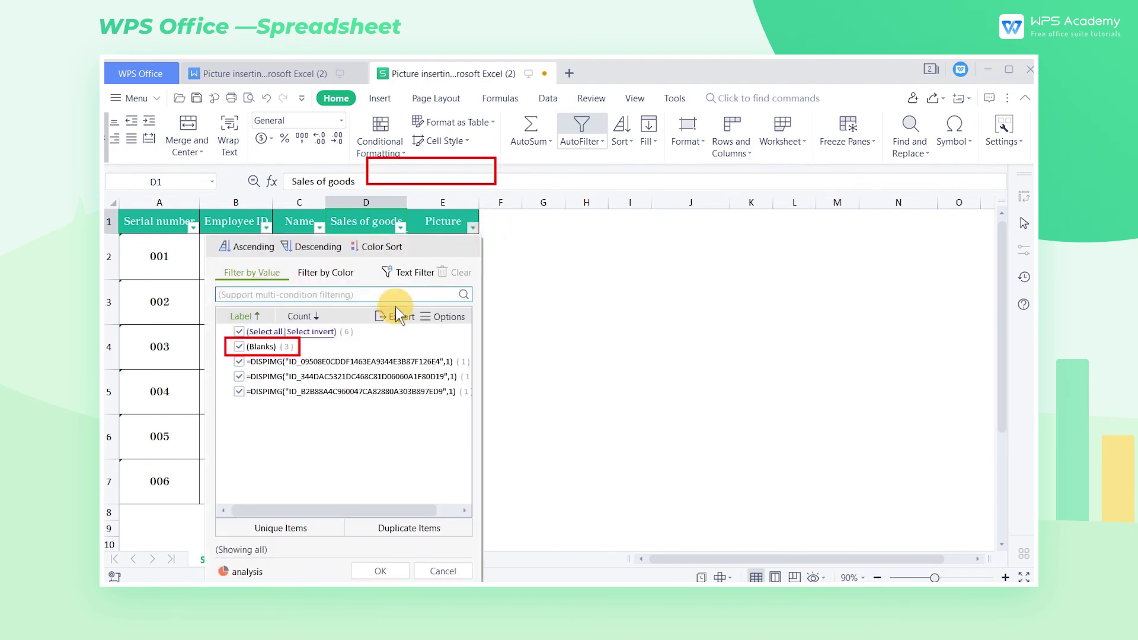
left_click(238, 347)
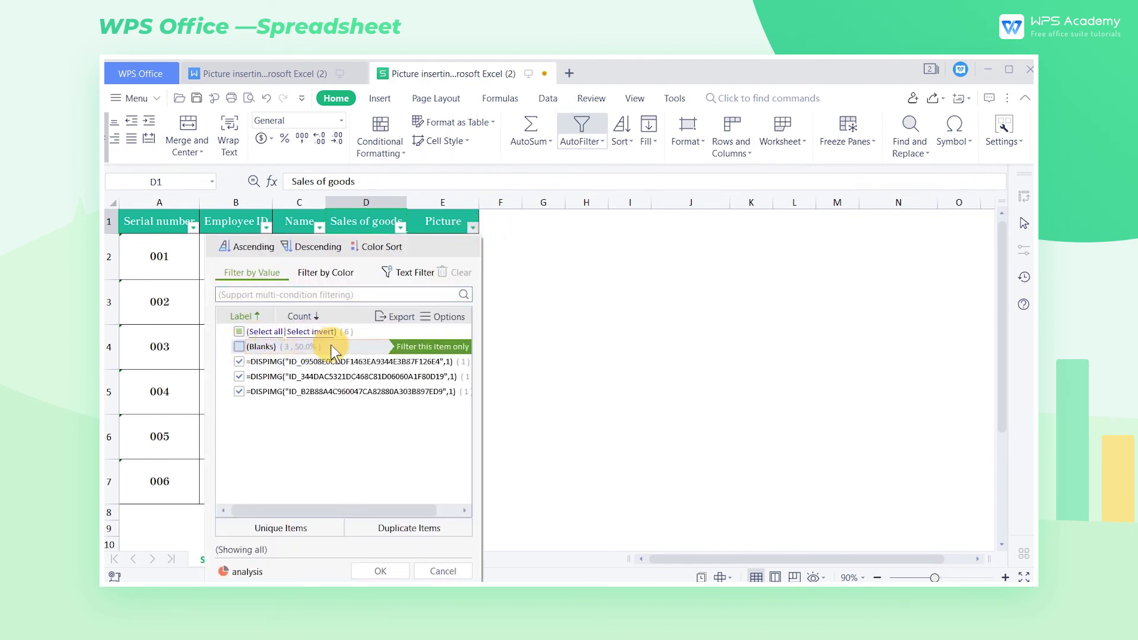